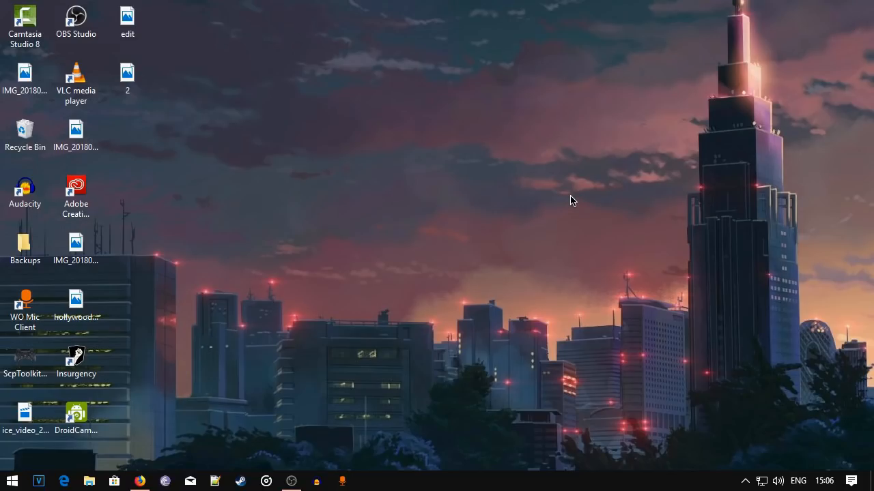
# Open Devices and Printers under Hardware and Sound in the Control Panel.
pyautogui.click(11, 481)
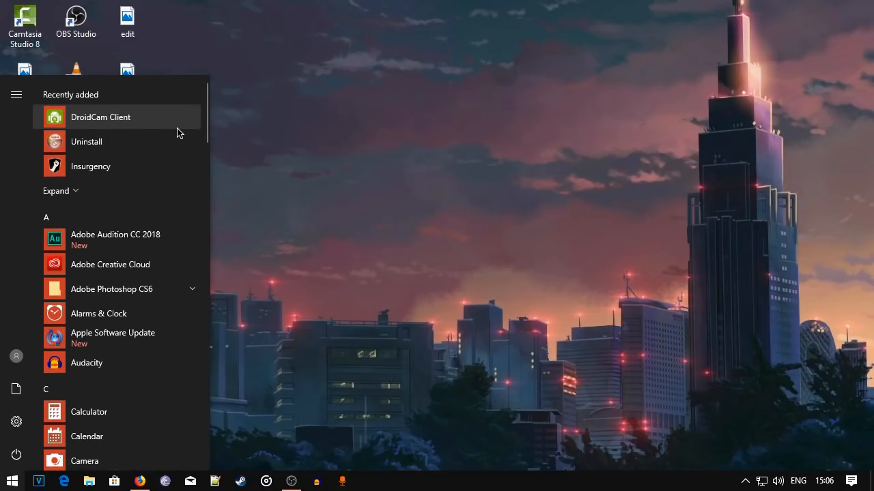
pyautogui.write('co')
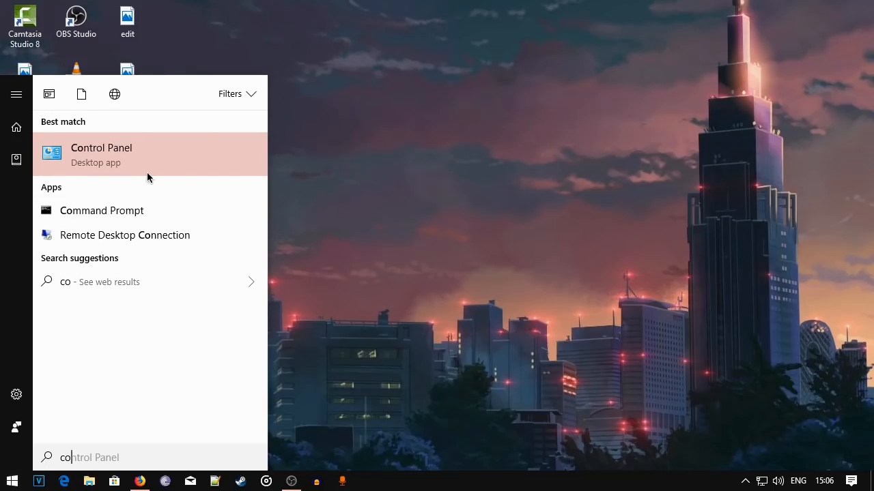
pyautogui.click(147, 174)
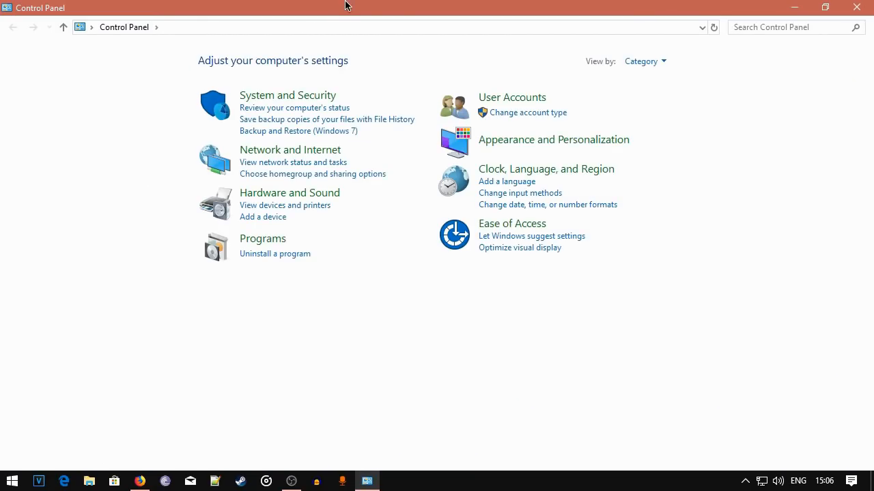
pyautogui.click(278, 196)
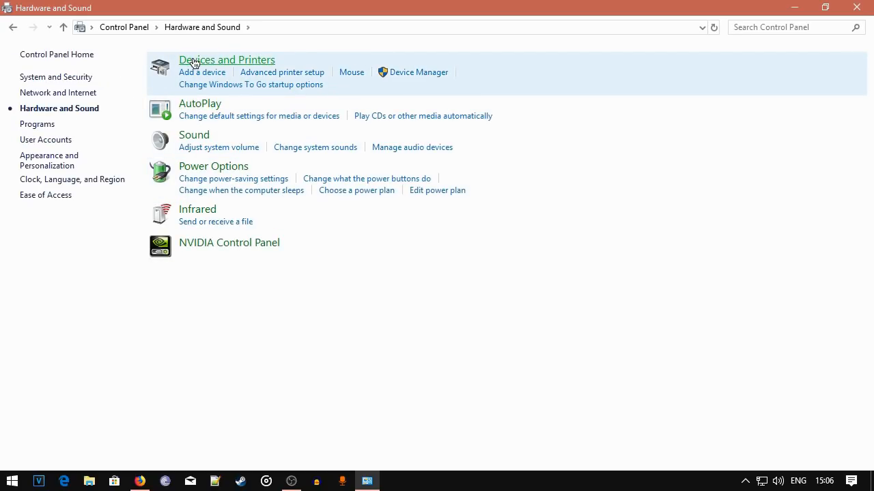
pyautogui.click(194, 62)
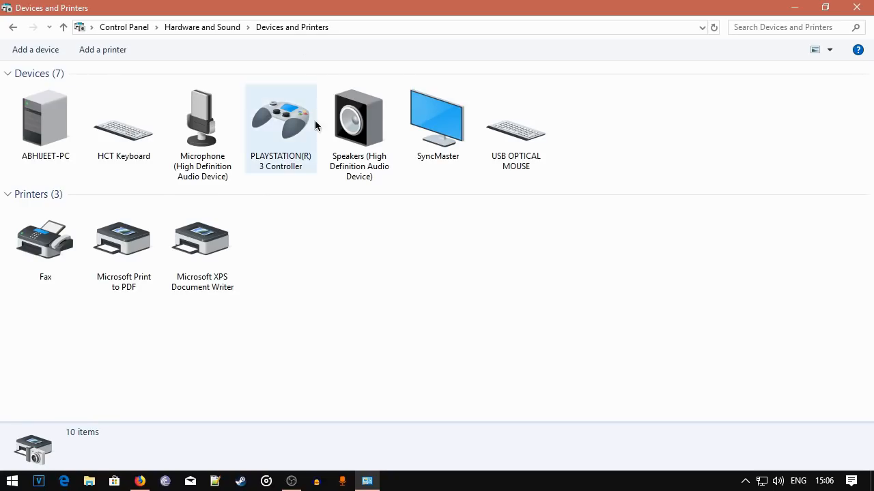
# Inspect the driver properties of the PLAYSTATION(R)3 Controller and close all its windows to return to the desktop.
pyautogui.rightClick(266, 136)
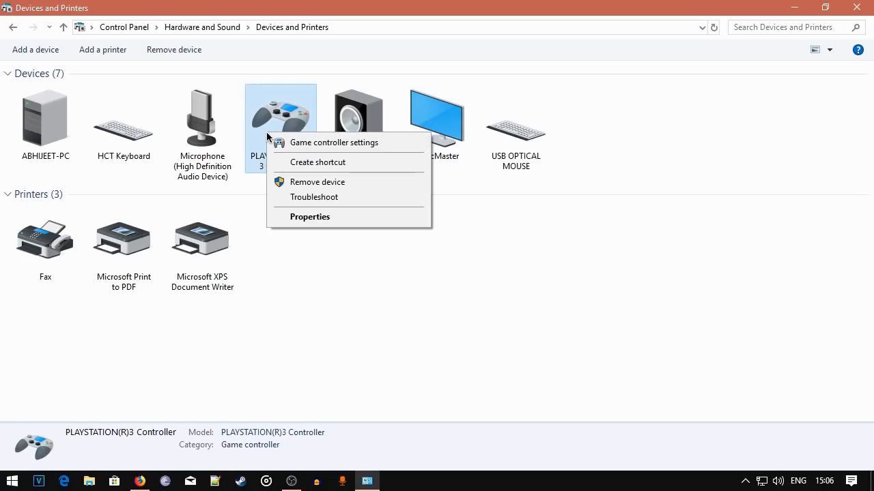
pyautogui.click(300, 217)
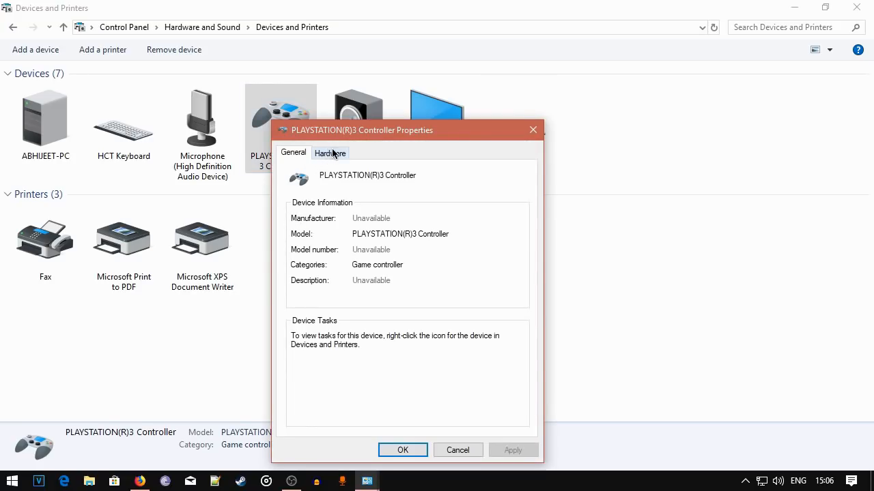
pyautogui.click(334, 154)
pyautogui.click(501, 413)
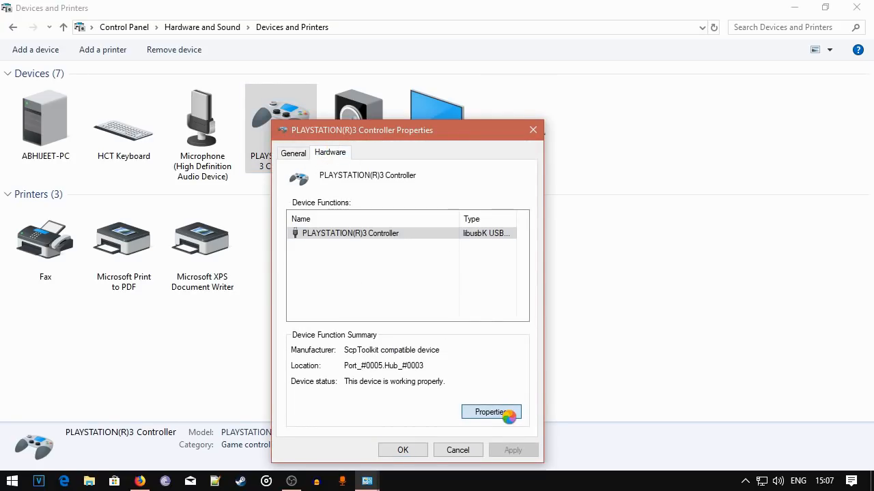
pyautogui.click(347, 187)
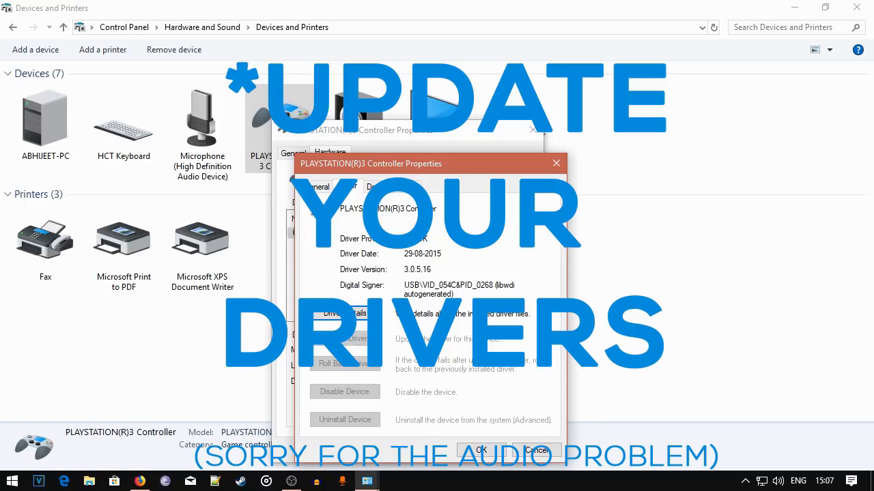
pyautogui.click(474, 450)
pyautogui.click(410, 452)
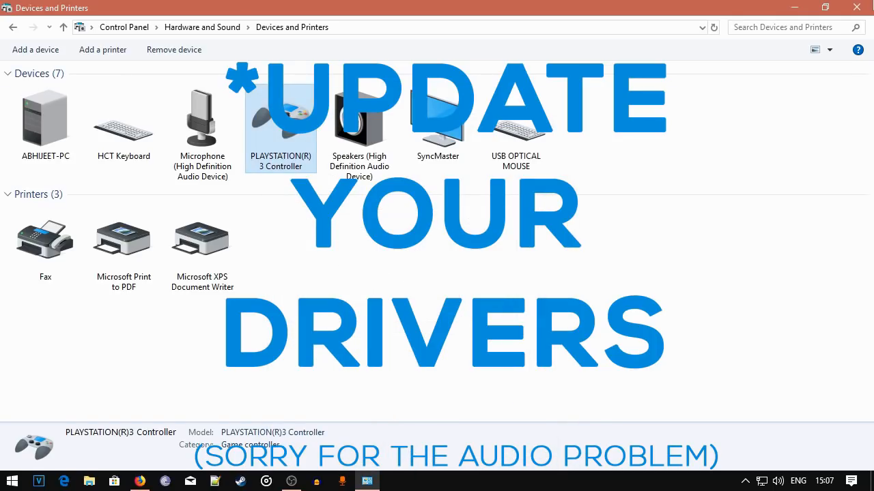
pyautogui.click(857, 7)
pyautogui.rightClick(379, 209)
pyautogui.click(392, 250)
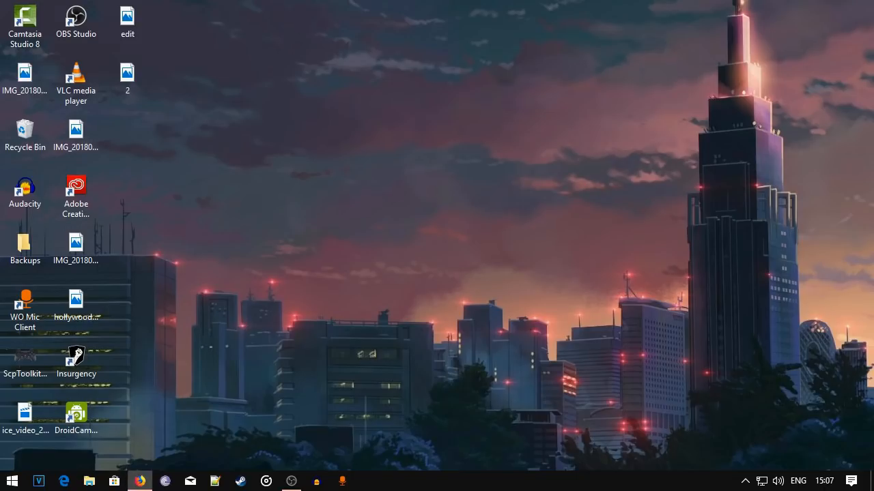
# Switch to Firefox, search the web for scptoolkit and open the ScpToolkit download page on SourceForge.
pyautogui.click(140, 482)
pyautogui.write('sc')
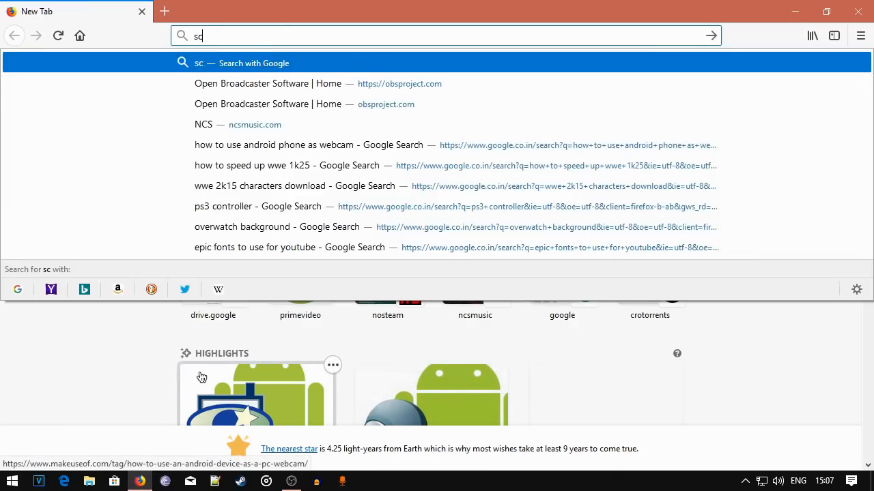
pyautogui.write('ptoolit')
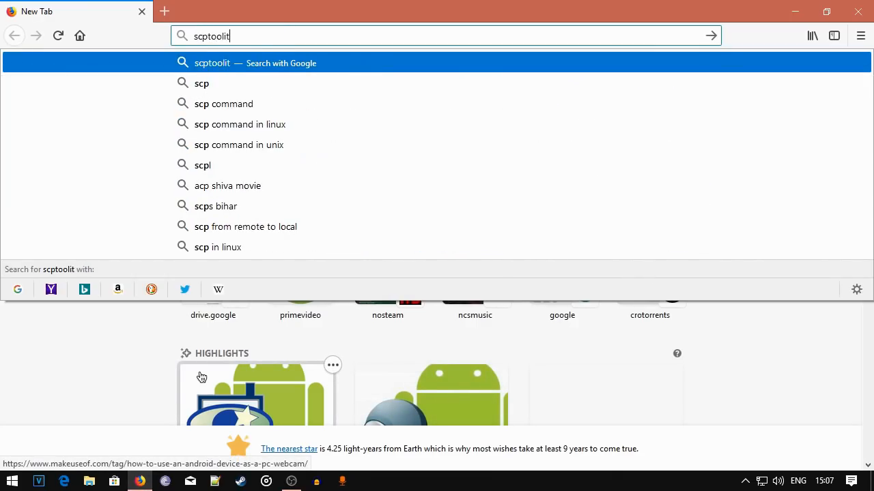
pyautogui.press('Return')
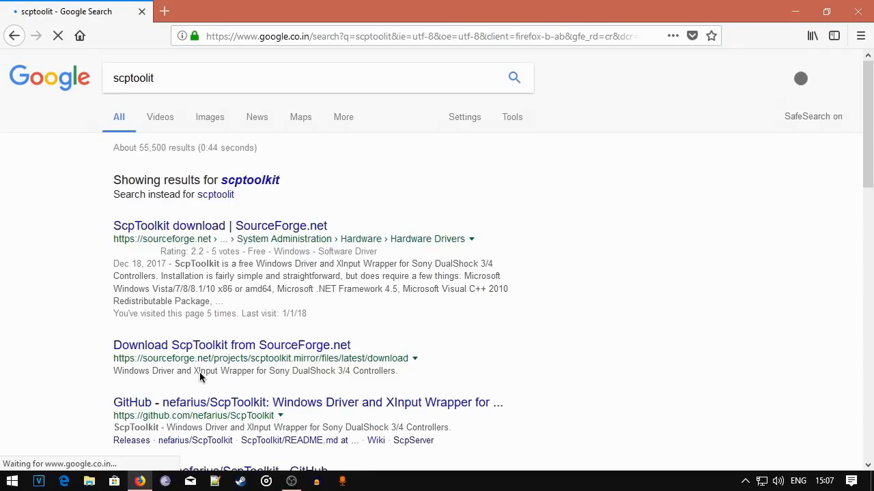
pyautogui.click(255, 185)
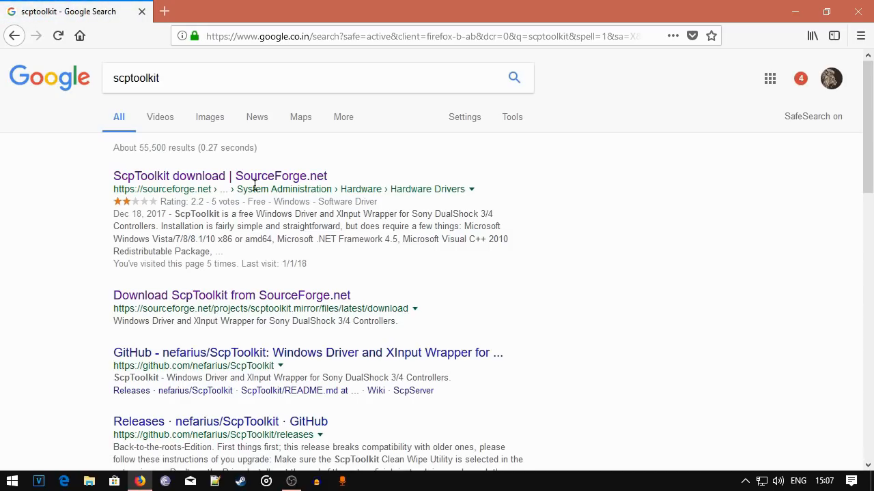
pyautogui.click(250, 179)
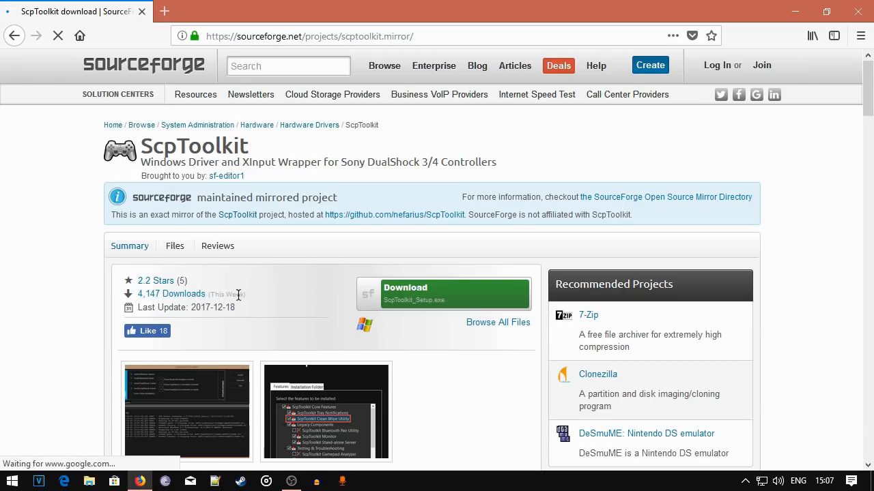
# Start downloading ScpToolkit_Setup.exe, choosing to resume the existing file if incomplete, and cancel the transfer.
pyautogui.click(461, 298)
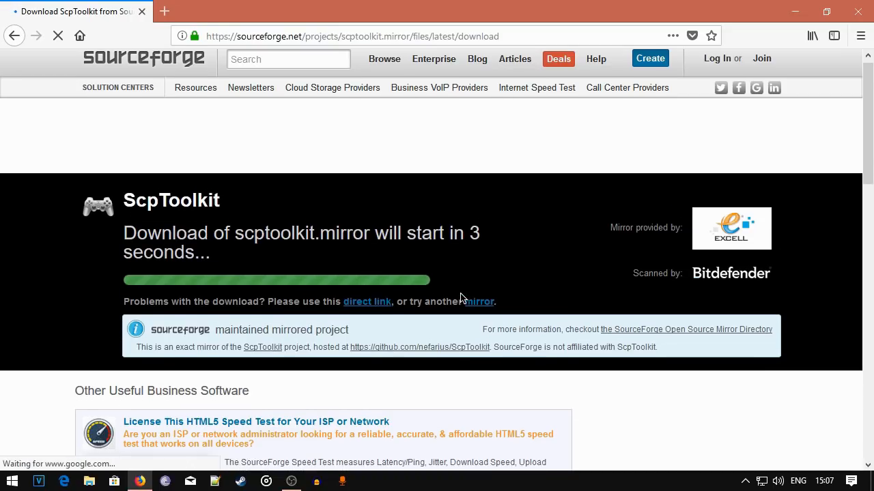
pyautogui.scroll(-5, 460, 298)
pyautogui.scroll(3, 461, 298)
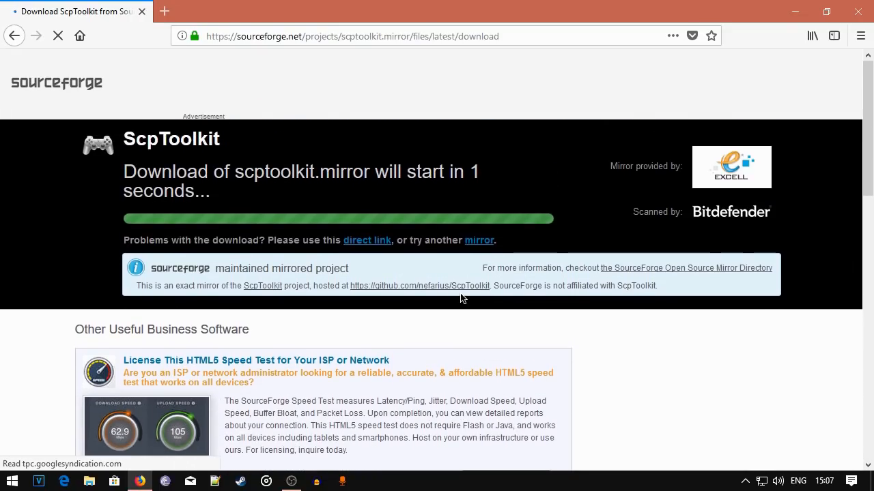
pyautogui.scroll(2, 404, 293)
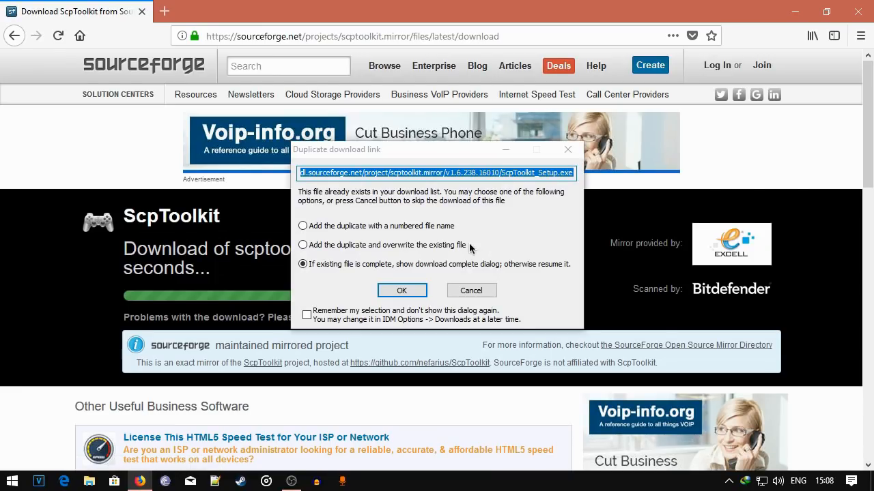
pyautogui.click(402, 290)
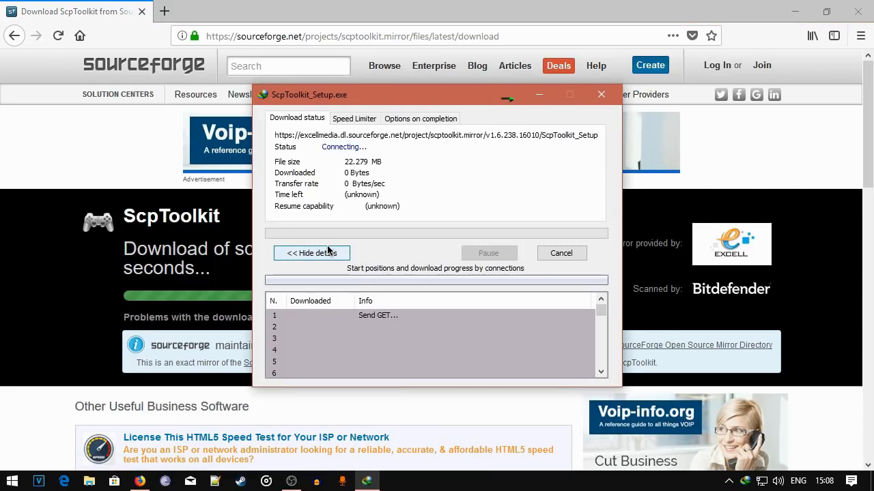
pyautogui.click(554, 255)
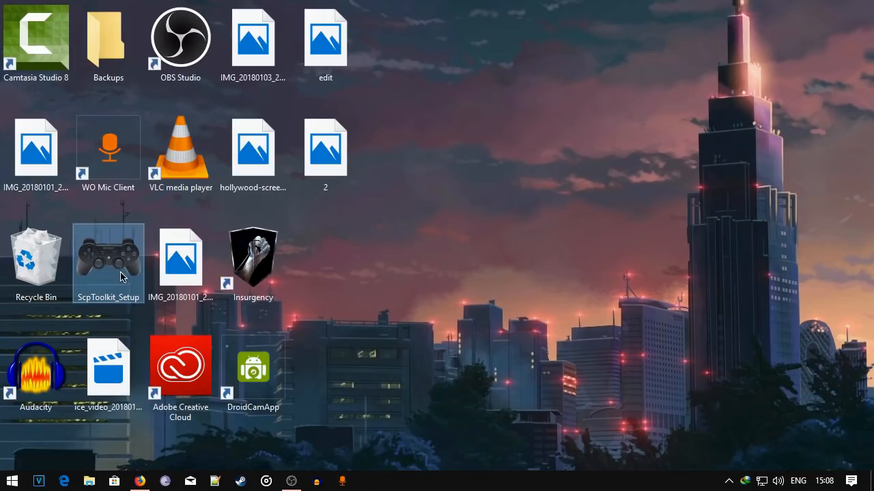
# Launch ScpToolkit_Setup from the desktop and set the desktop icons back to the small size.
pyautogui.click(120, 276)
pyautogui.rightClick(368, 166)
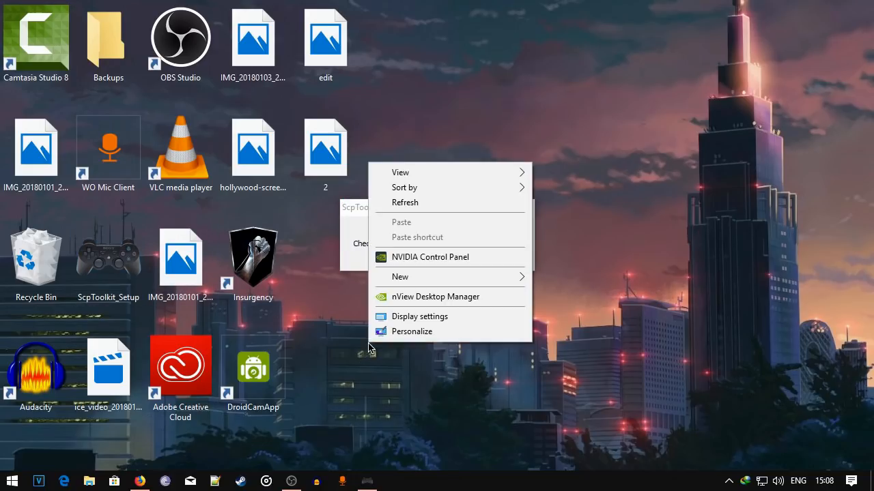
pyautogui.moveTo(411, 190)
pyautogui.moveTo(443, 172)
pyautogui.click(567, 204)
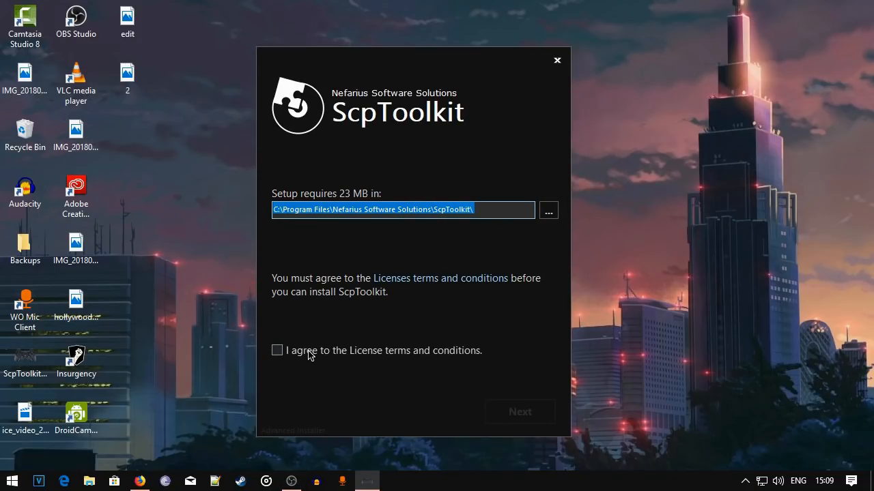
# Agree to the ScpToolkit license, open its full terms and accept them to continue to the feature selection.
pyautogui.click(277, 351)
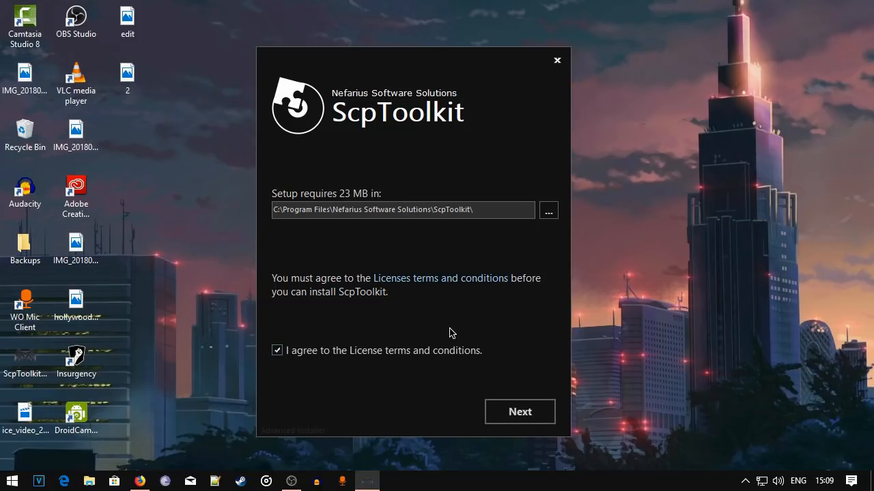
pyautogui.click(441, 280)
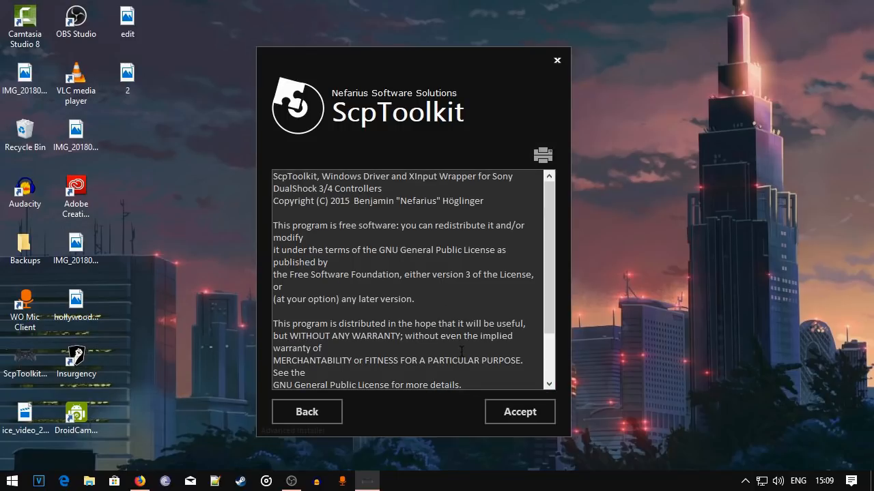
pyautogui.moveTo(543, 242); pyautogui.dragTo(545, 143)
pyautogui.click(496, 418)
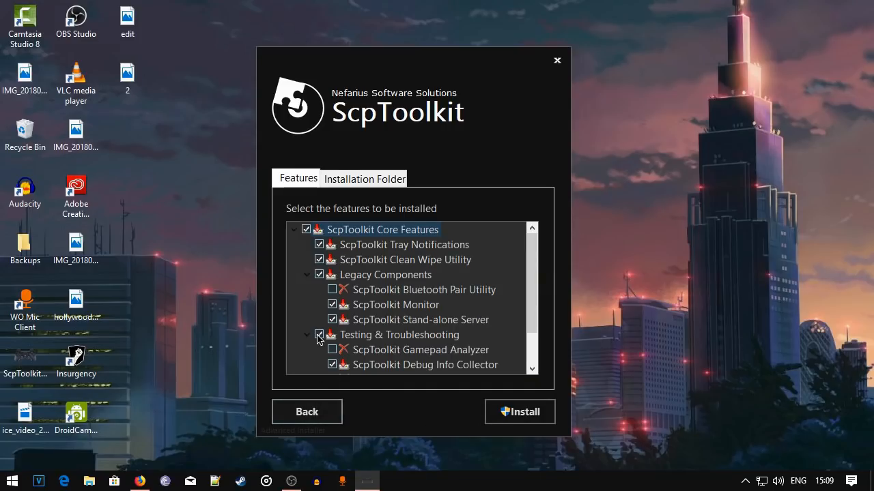
# Review the list of ScpToolkit features, keep the default selection and start the installation.
pyautogui.scroll(-3, 477, 300)
pyautogui.scroll(3, 477, 298)
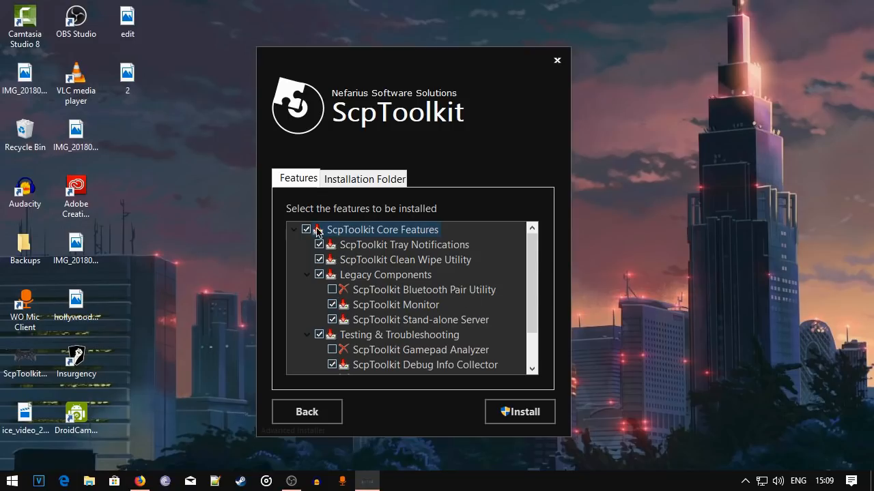
pyautogui.scroll(-3, 447, 255)
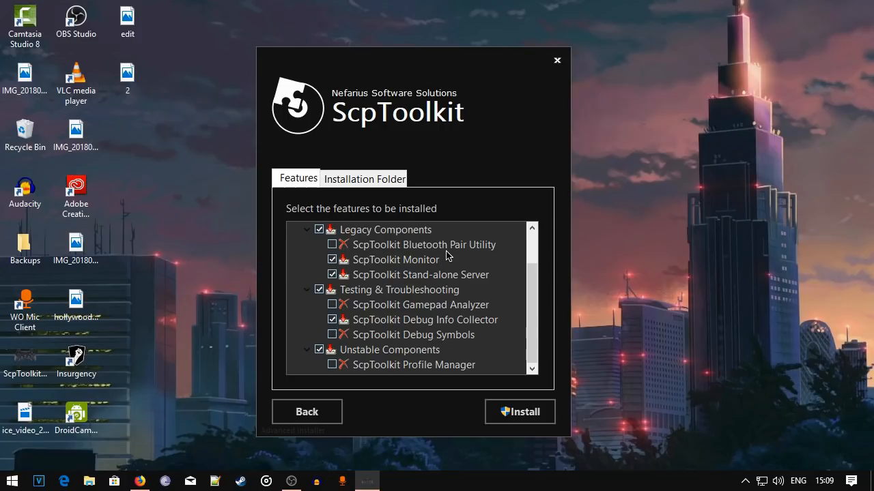
pyautogui.scroll(3, 447, 256)
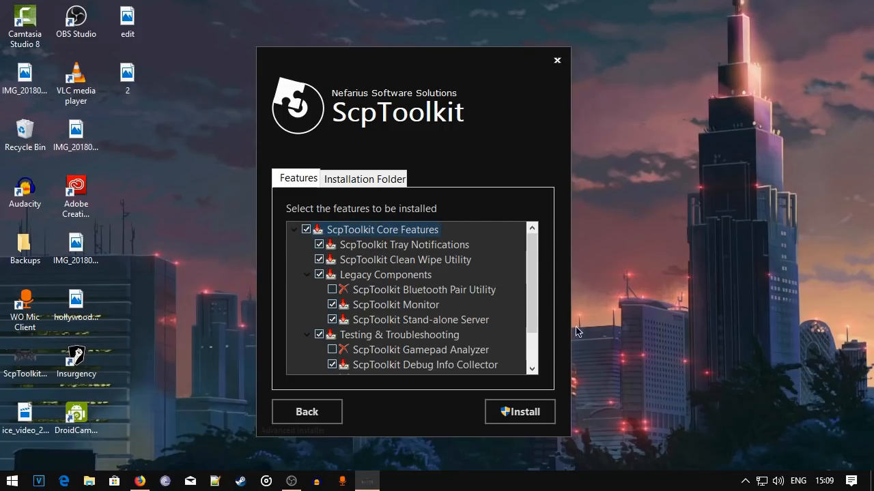
pyautogui.click(531, 414)
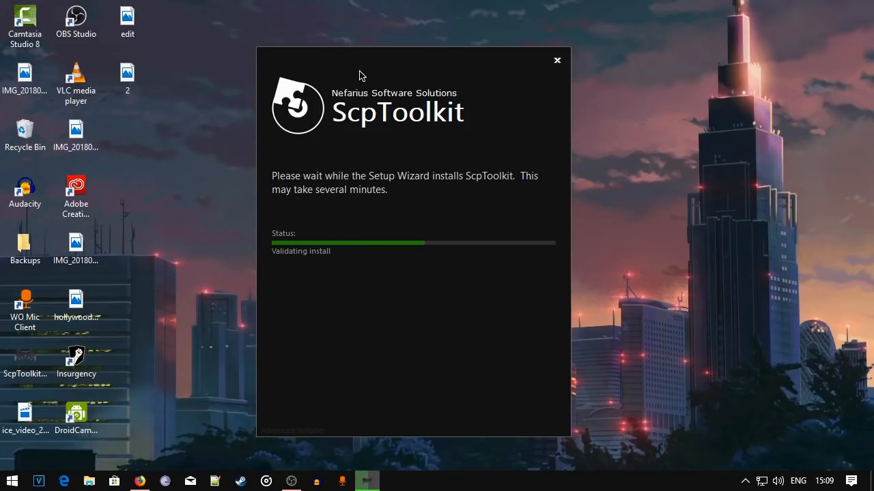
pyautogui.moveTo(376, 68); pyautogui.dragTo(404, 71)
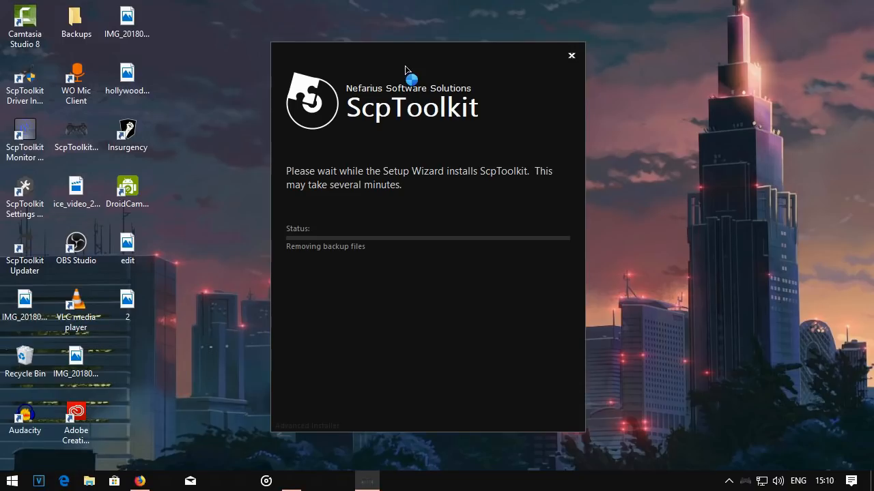
# Select the new ScpToolkit Driver Installer, Monitor, Settings and Updater shortcuts and remove them from the desktop.
pyautogui.click(36, 154)
pyautogui.click(36, 206)
pyautogui.click(38, 244)
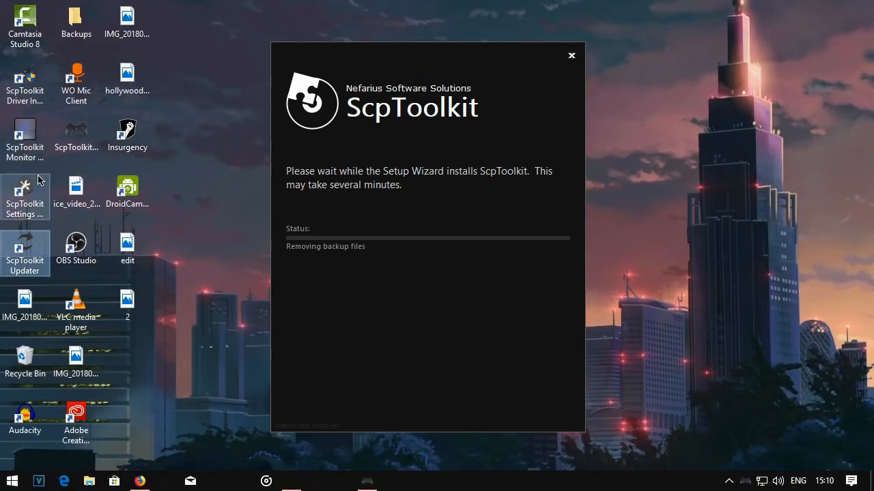
pyautogui.click(14, 81)
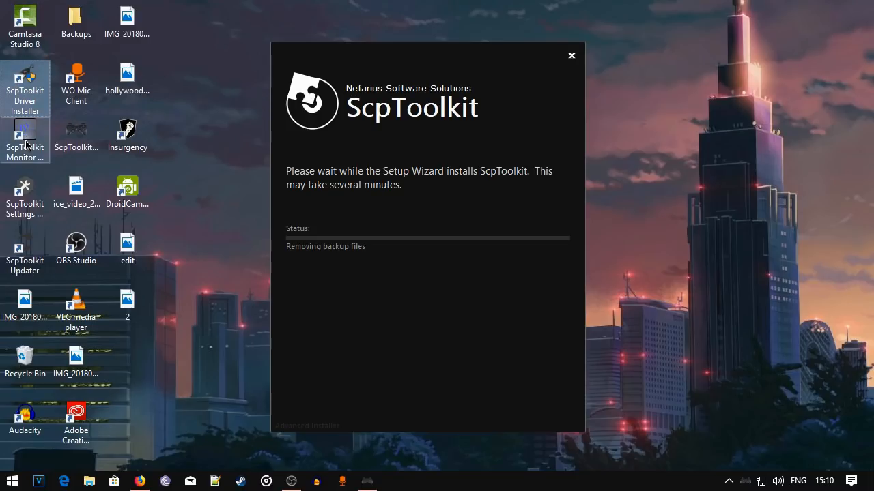
pyautogui.keyDown('ctrl'); pyautogui.click(25, 141); pyautogui.keyUp('ctrl')
pyautogui.keyDown('ctrl'); pyautogui.click(27, 191); pyautogui.keyUp('ctrl')
pyautogui.keyDown('ctrl'); pyautogui.click(45, 256); pyautogui.keyUp('ctrl')
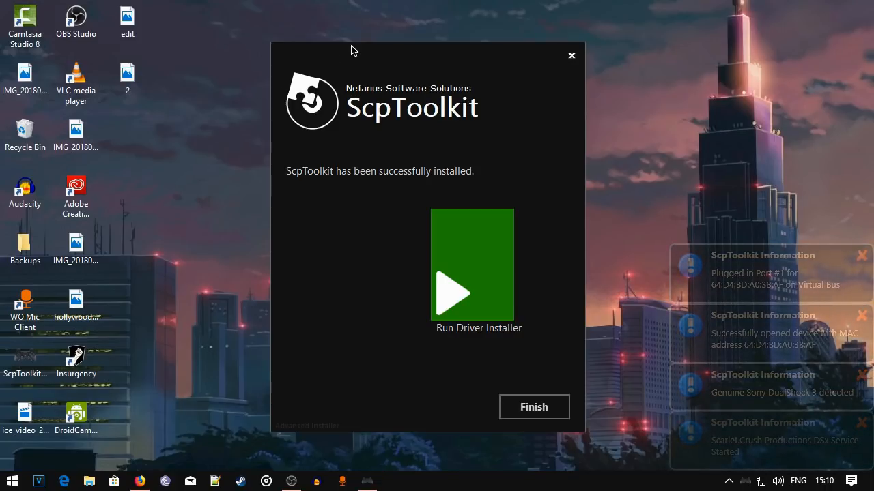
pyautogui.moveTo(366, 62); pyautogui.dragTo(390, 51)
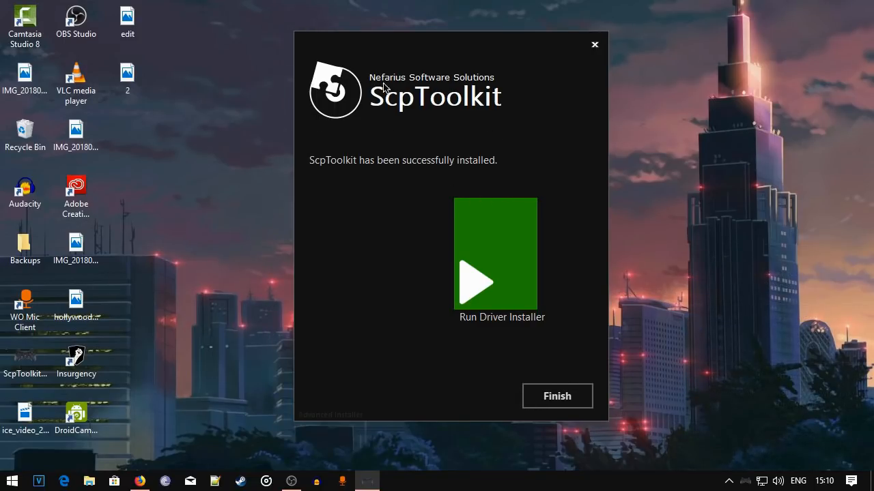
# Run the ScpToolkit Driver Installer and exclude the Bluetooth and DualShock 4 drivers from the installation.
pyautogui.click(490, 213)
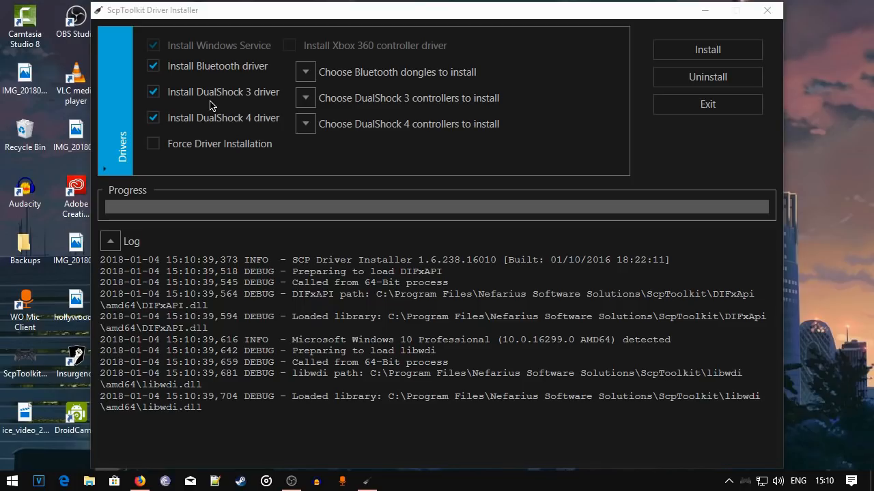
pyautogui.click(153, 65)
pyautogui.click(158, 118)
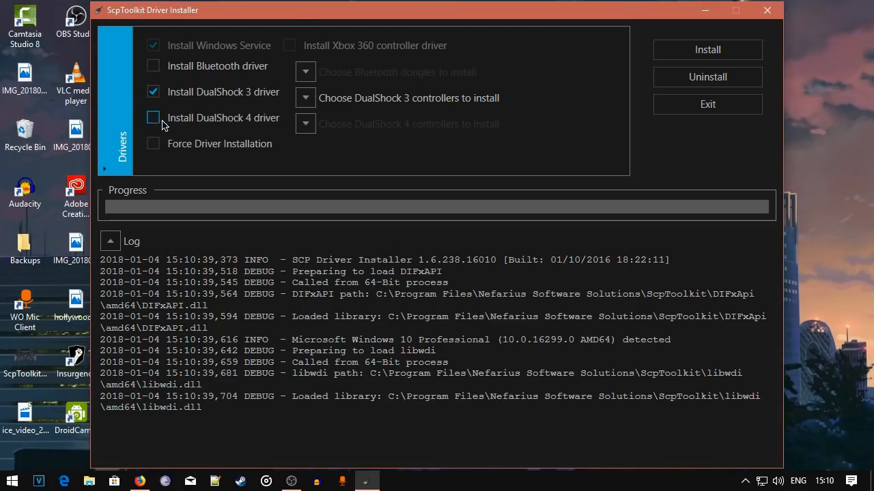
# Choose the PLAYSTATION(R)3 Controller as the DualShock 3 controller to install.
pyautogui.click(306, 100)
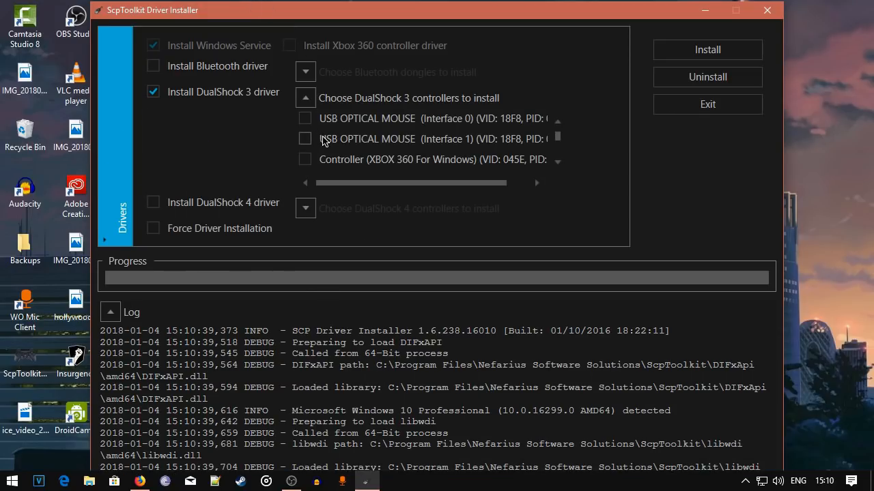
pyautogui.scroll(-1, 335, 136)
pyautogui.scroll(-1, 360, 133)
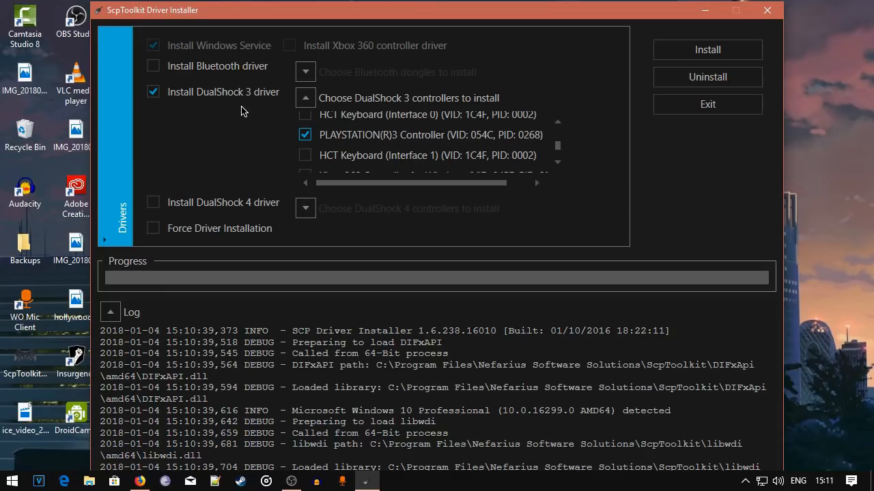
# Try the Bluetooth driver option with the PLAYSTATION(R)3 Controller as its dongle, and exclude that driver again.
pyautogui.click(226, 73)
pyautogui.click(305, 71)
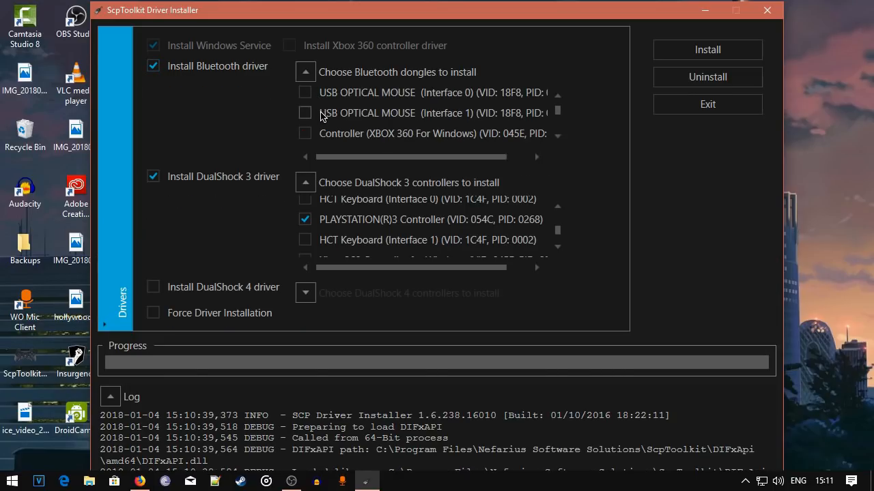
pyautogui.scroll(-1, 320, 116)
pyautogui.scroll(-1, 321, 116)
pyautogui.click(361, 112)
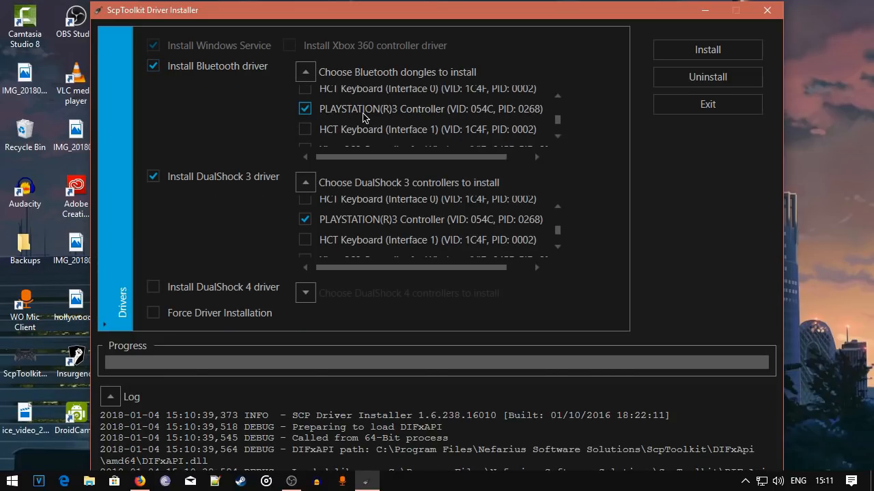
pyautogui.click(184, 71)
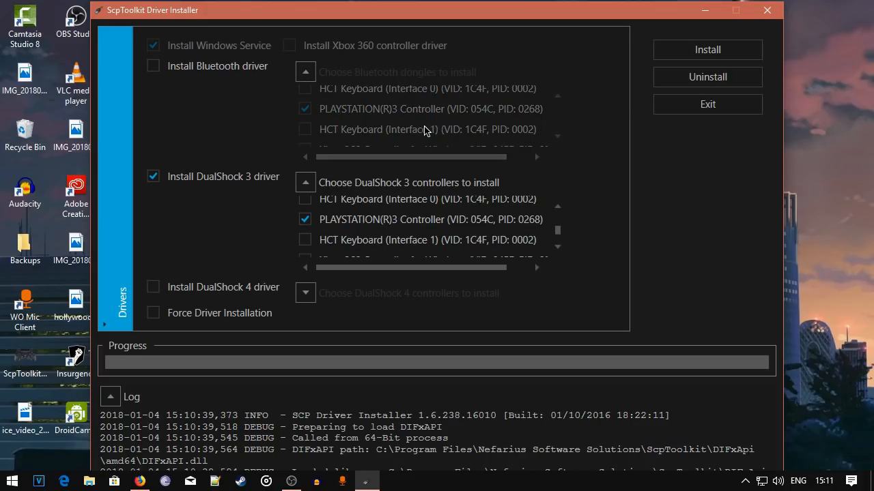
# Install the DualShock 3 driver for the selected controller and close the driver installer.
pyautogui.scroll(-1, 368, 211)
pyautogui.scroll(2, 327, 215)
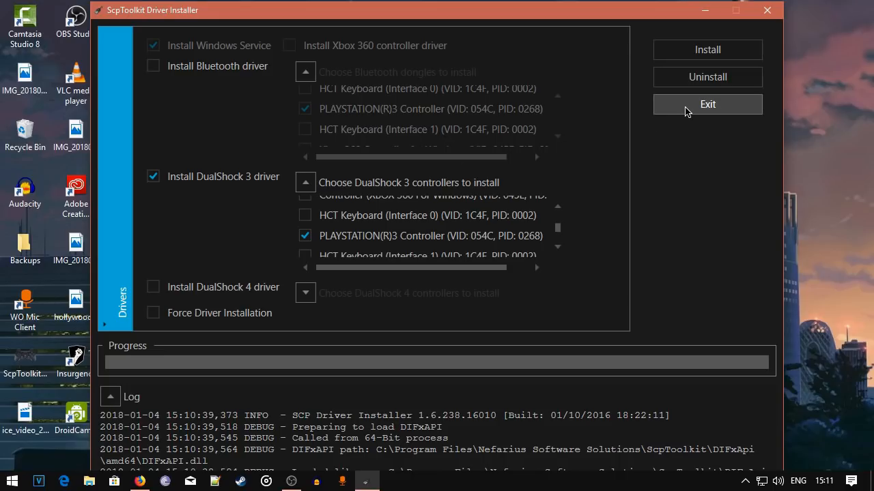
pyautogui.click(705, 52)
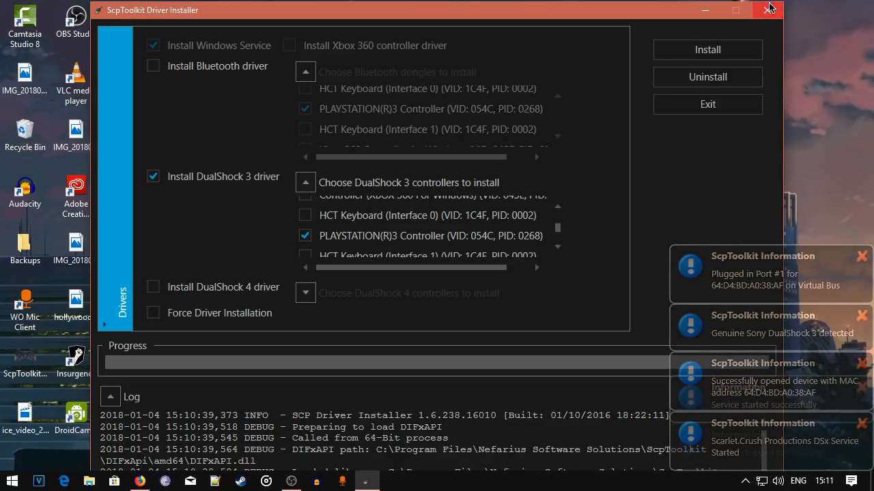
pyautogui.click(769, 8)
pyautogui.rightClick(295, 240)
pyautogui.click(328, 280)
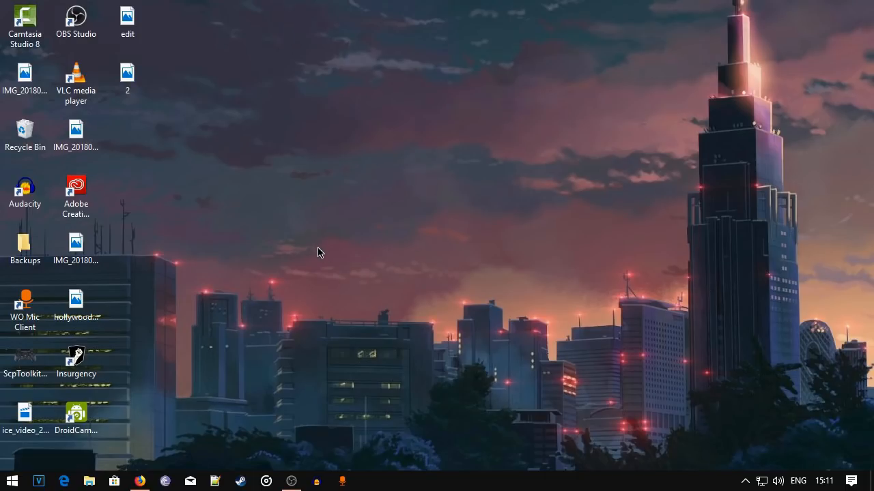
# Search Windows for "tester" and open the Game Controller Tester app.
pyautogui.click(11, 481)
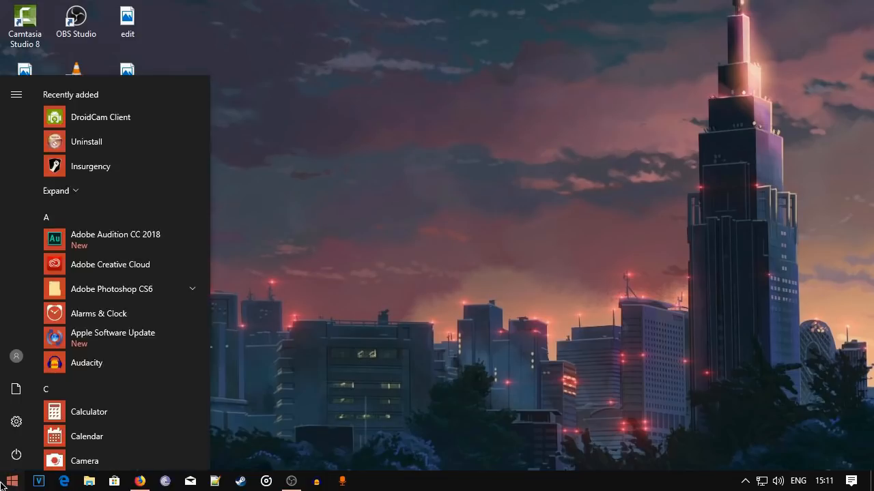
pyautogui.write('ga')
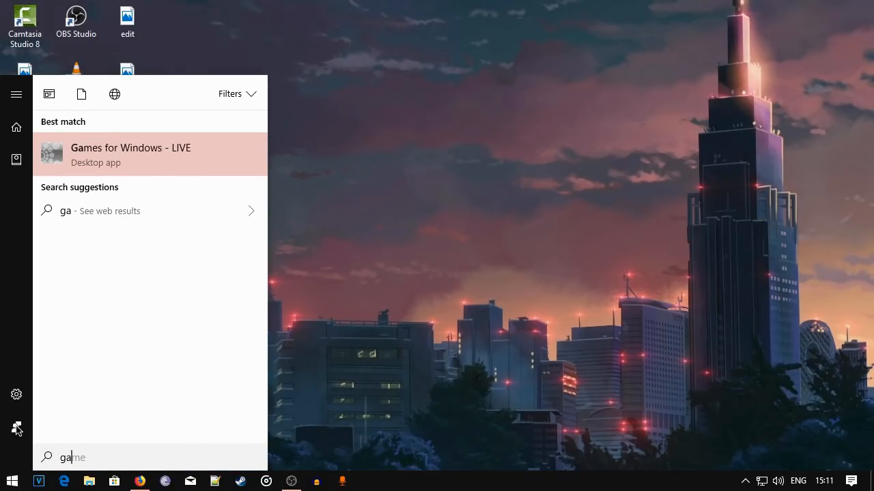
pyautogui.press('BackSpace')
pyautogui.press('BackSpace')
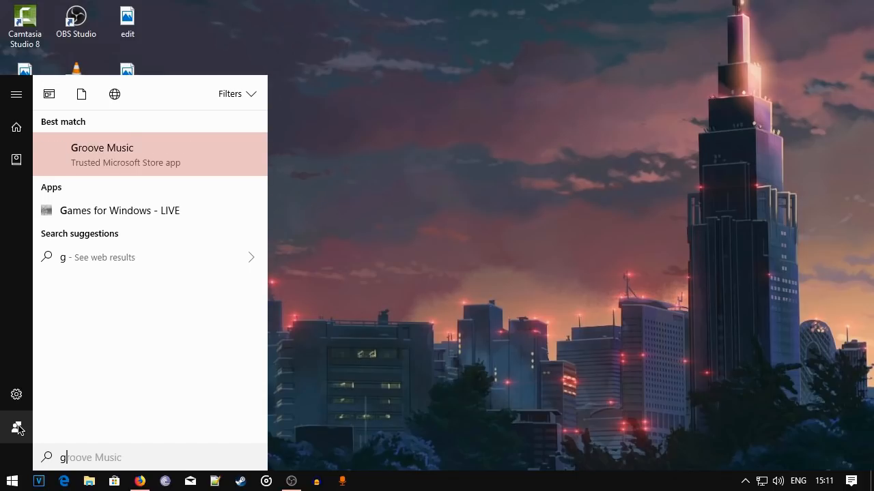
pyautogui.write('tester')
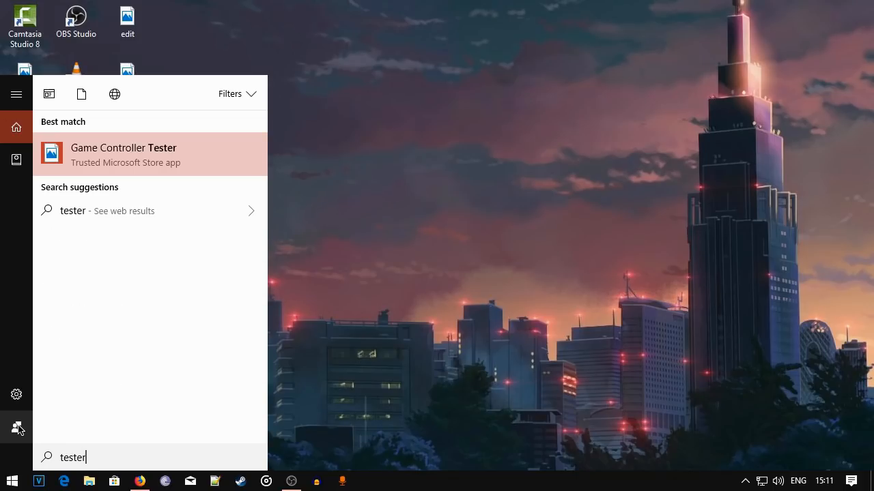
pyautogui.click(80, 163)
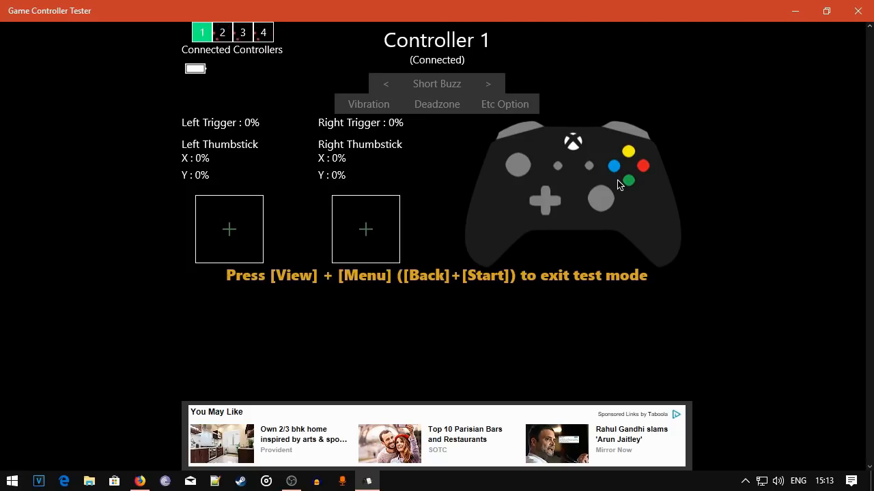
# Enable Vibration and Impulse trigger for Controller 1 to test its vibration, and minimize the tester window.
pyautogui.click(367, 104)
pyautogui.click(443, 128)
pyautogui.click(445, 150)
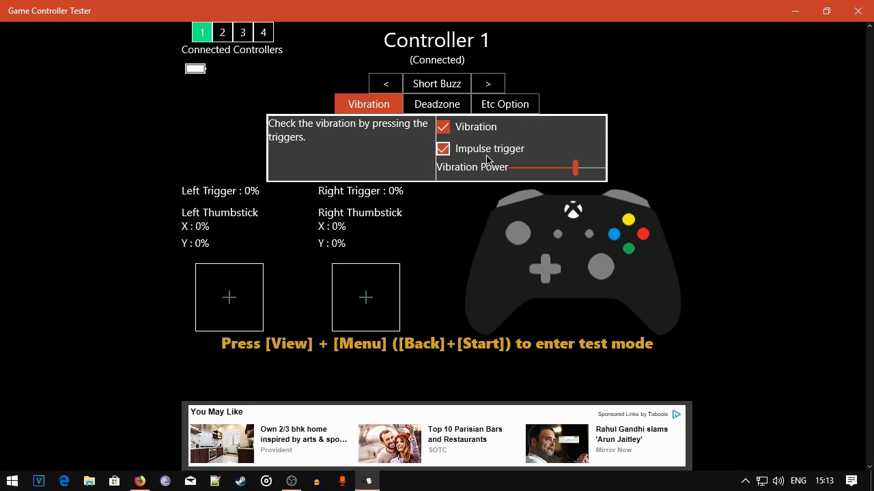
pyautogui.moveTo(605, 179); pyautogui.dragTo(648, 179)
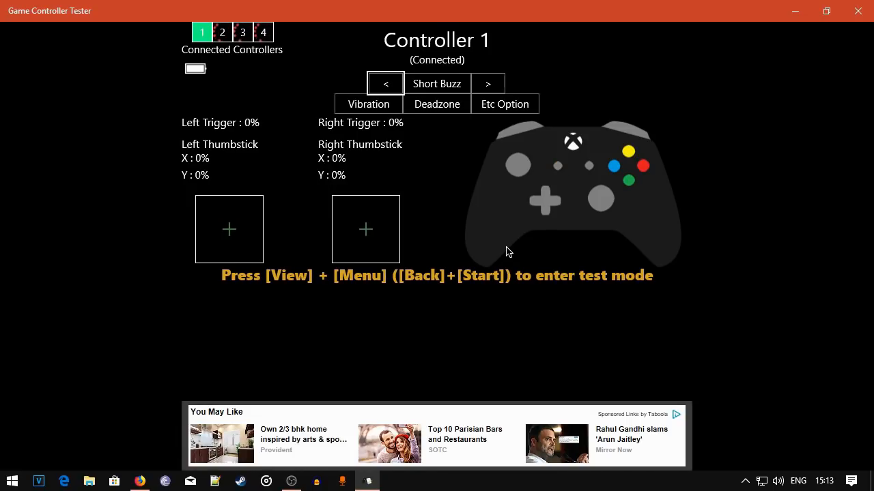
pyautogui.click(790, 6)
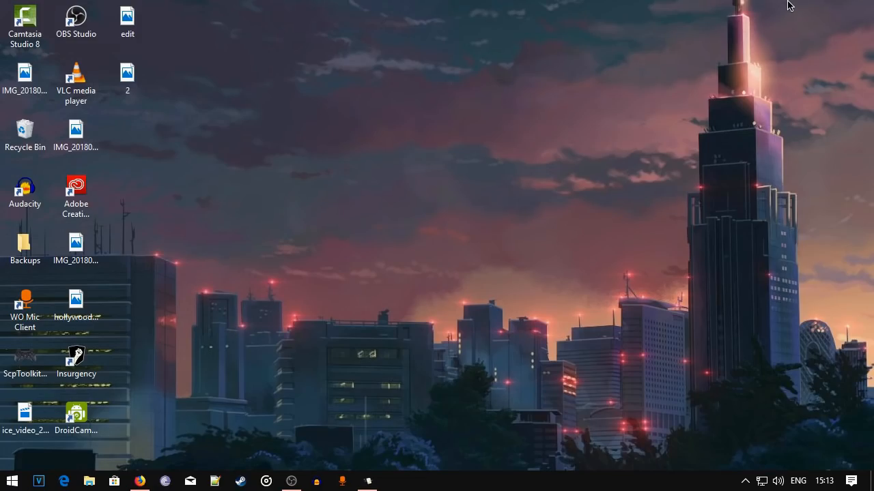